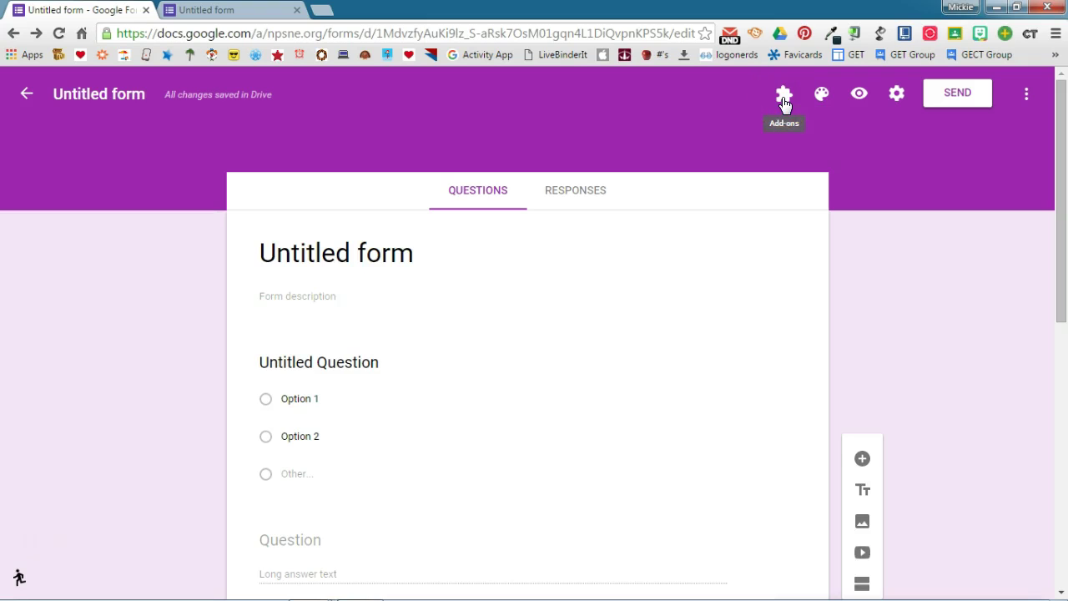
left_click(784, 99)
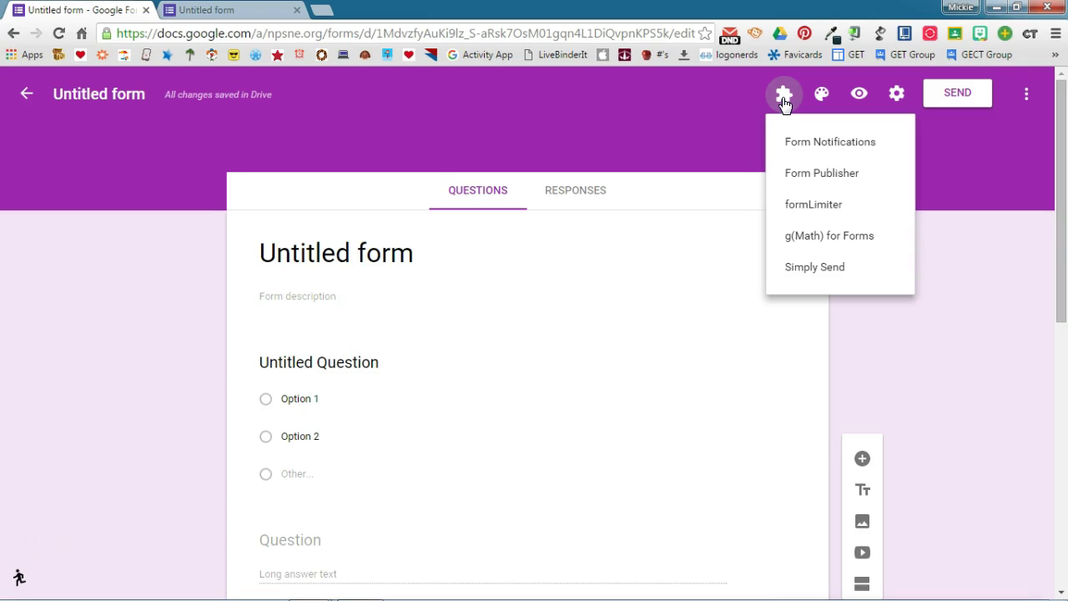
left_click(1028, 98)
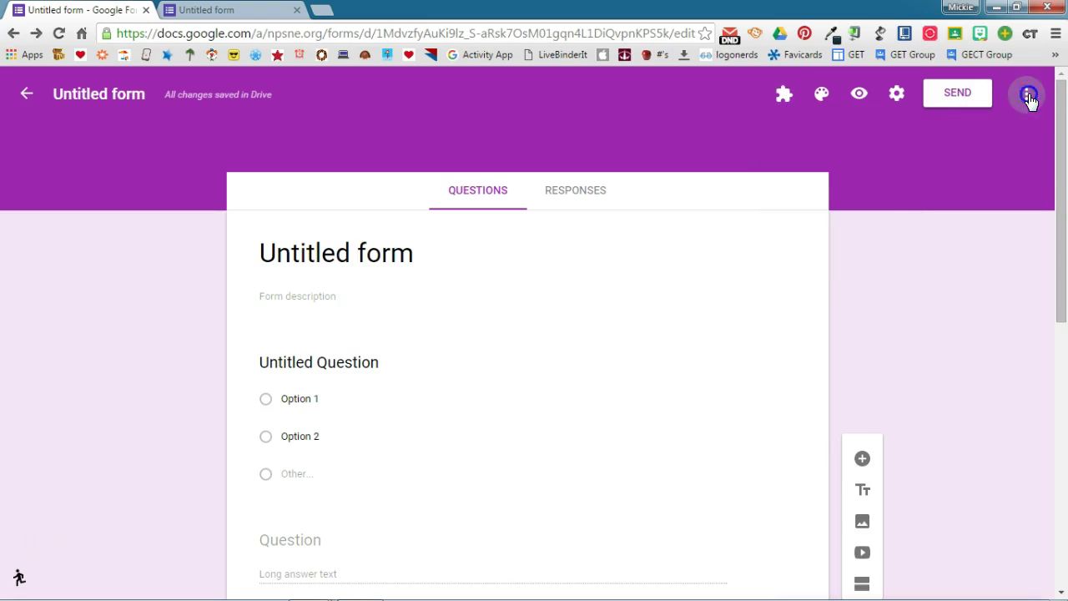
left_click(1029, 97)
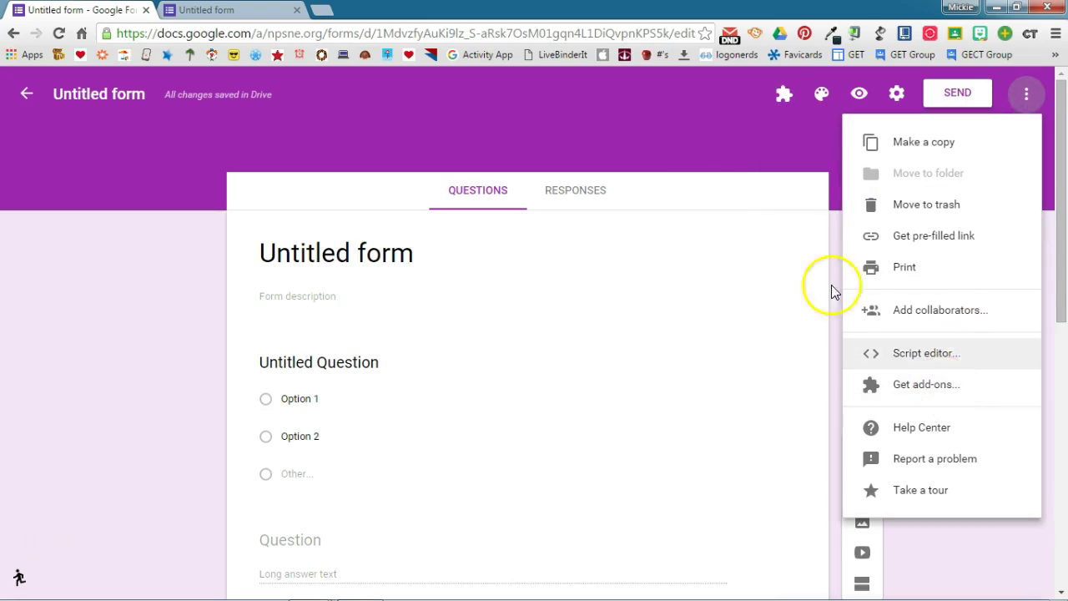
left_click(702, 137)
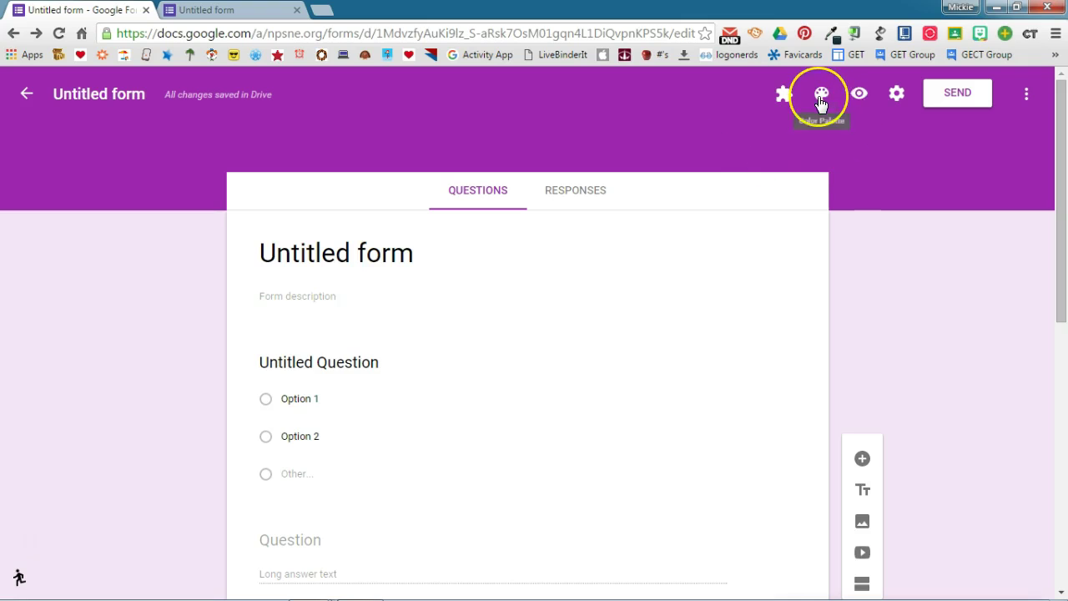
- Change the form's theme color to pink
left_click(821, 95)
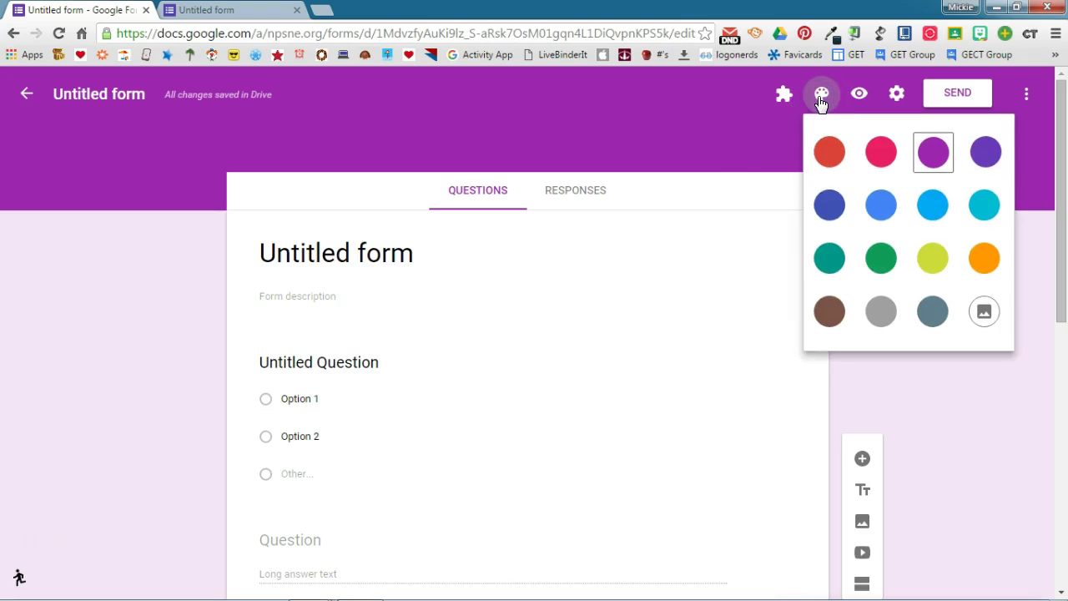
left_click(884, 155)
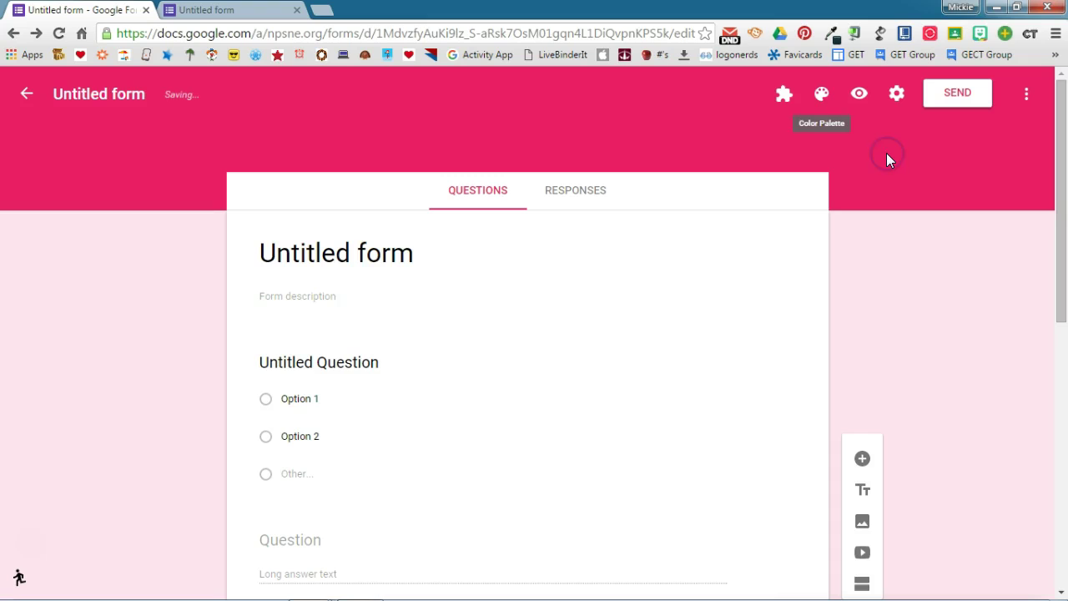
- Apply the illustrated theme with the row of colorful neckties as the form's header image
left_click(821, 95)
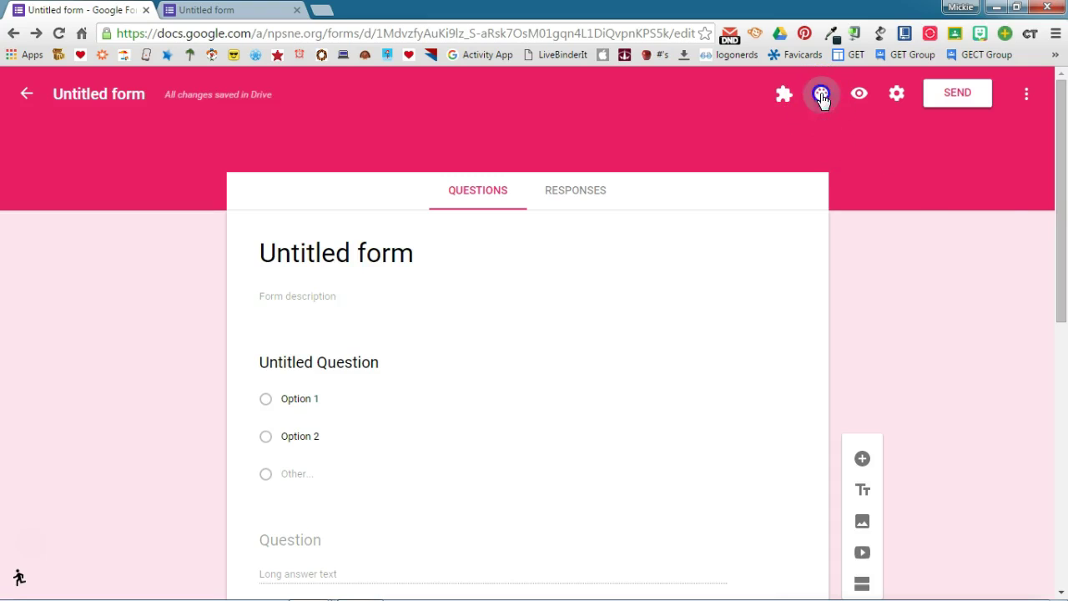
left_click(983, 311)
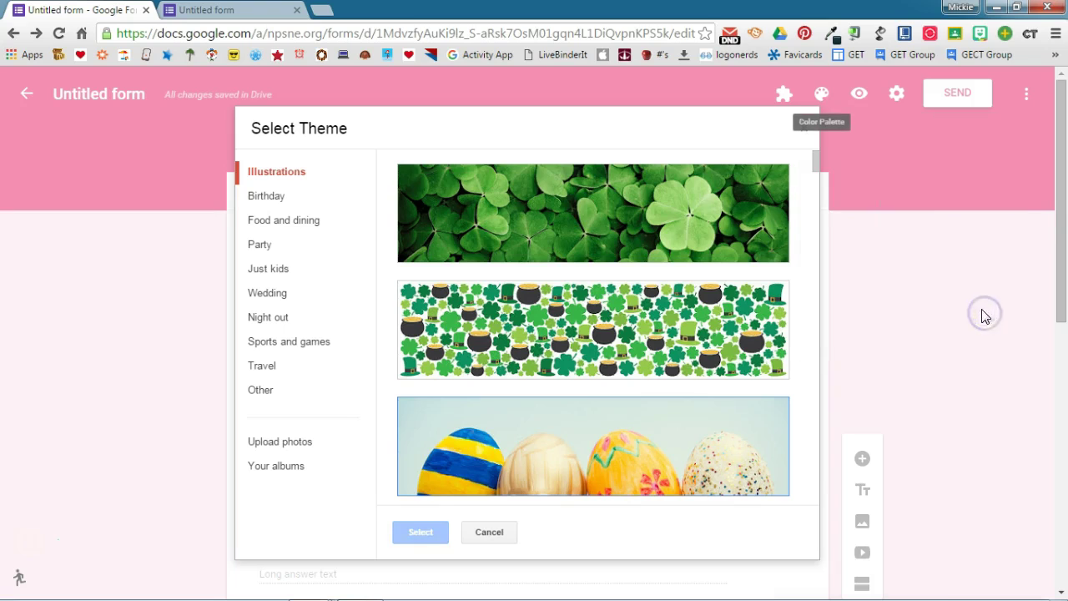
scroll(639, 301, "down", 5)
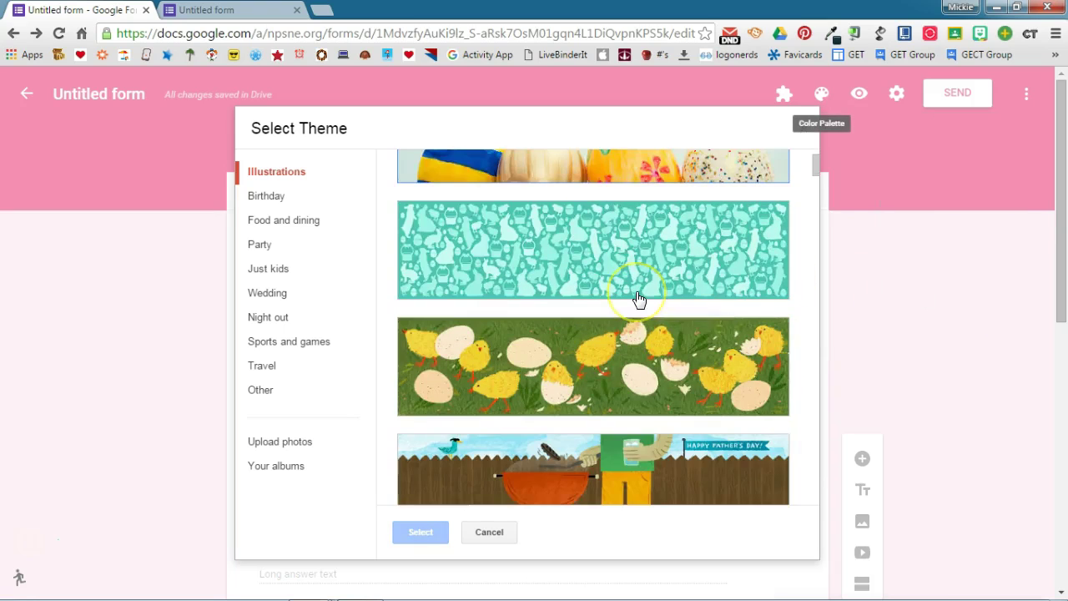
scroll(639, 298, "down", 1)
scroll(639, 298, "down", 1)
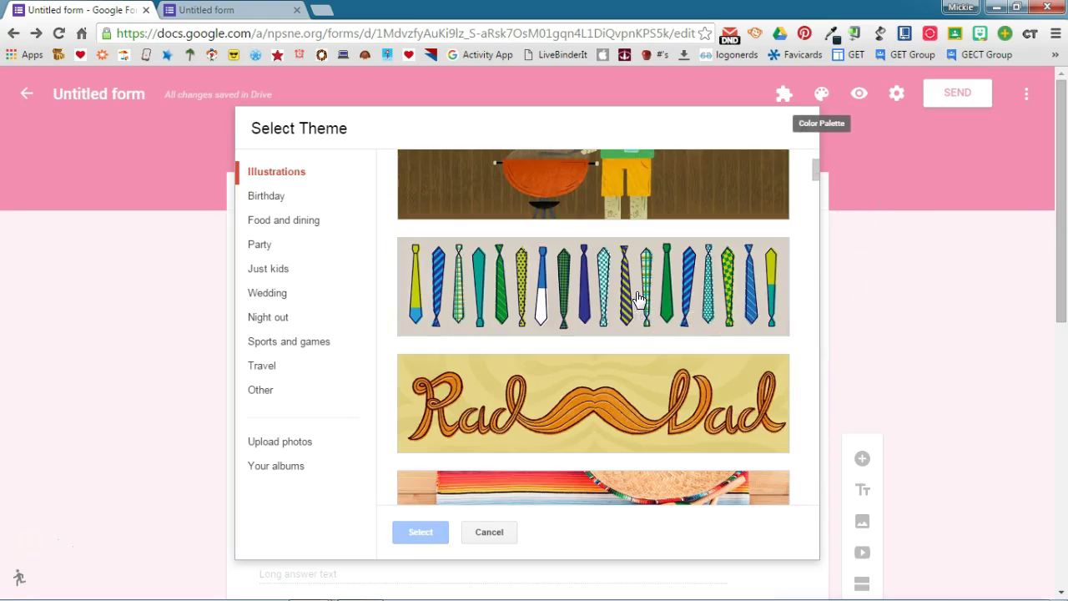
left_click(623, 277)
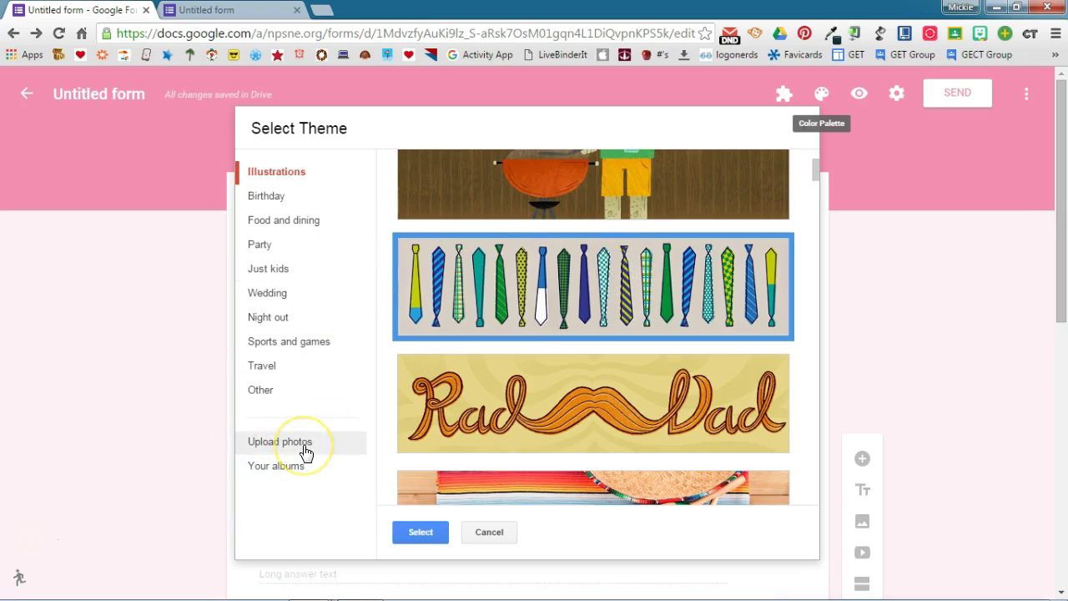
left_click(403, 527)
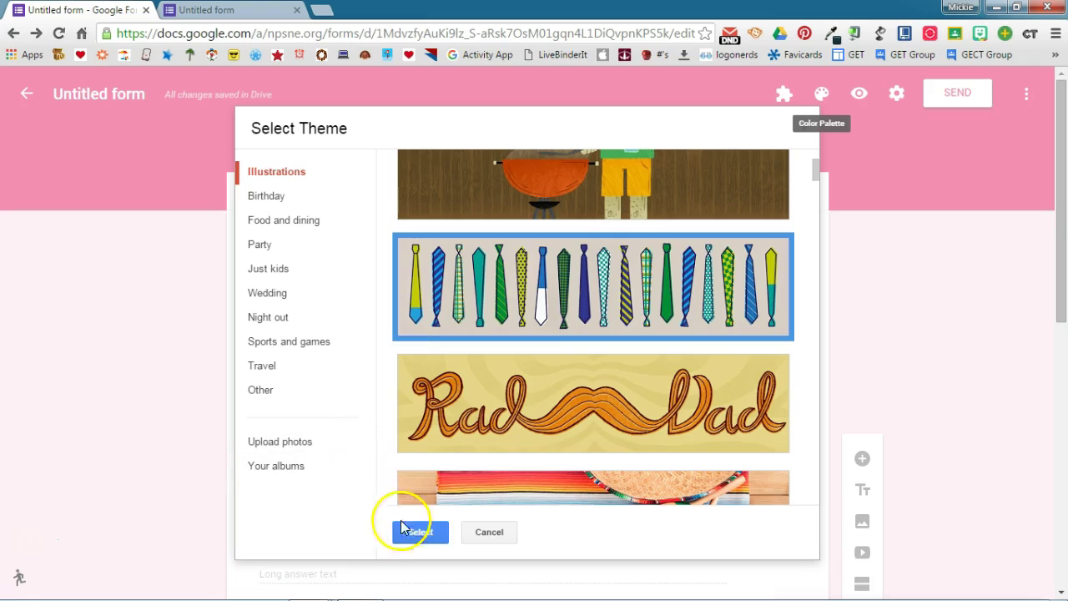
left_click(415, 539)
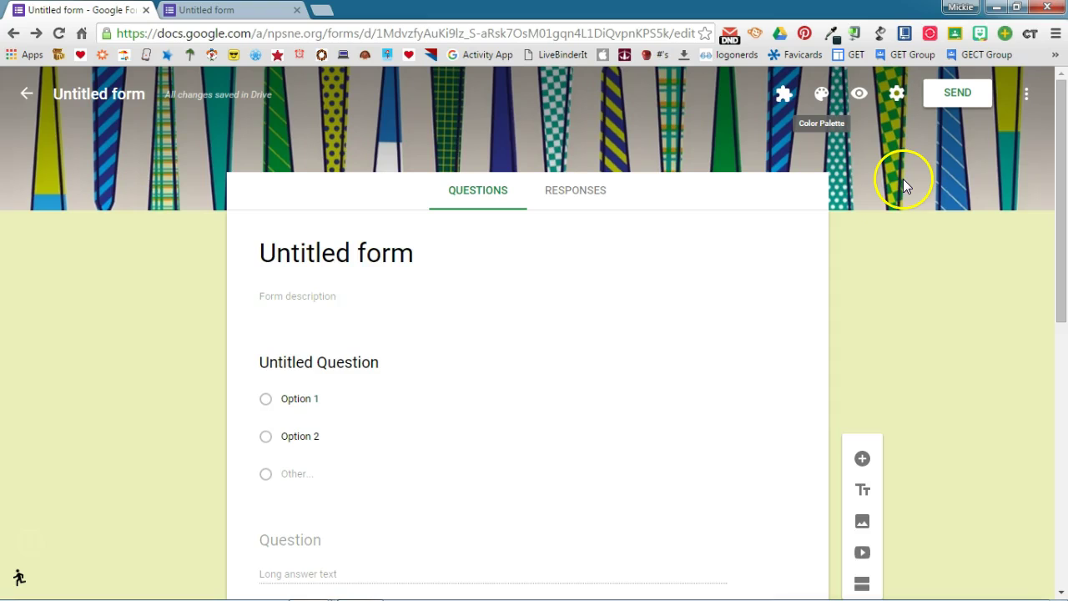
- Preview the form as respondents see it, look over its questions, and return to the form editor
left_click(860, 98)
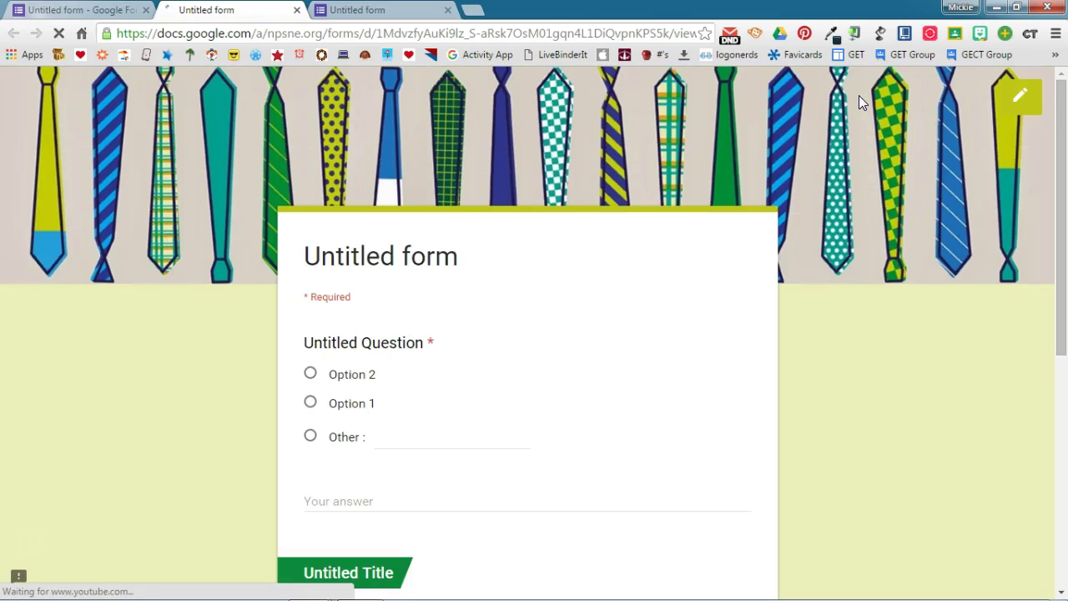
scroll(872, 374, "down", 5)
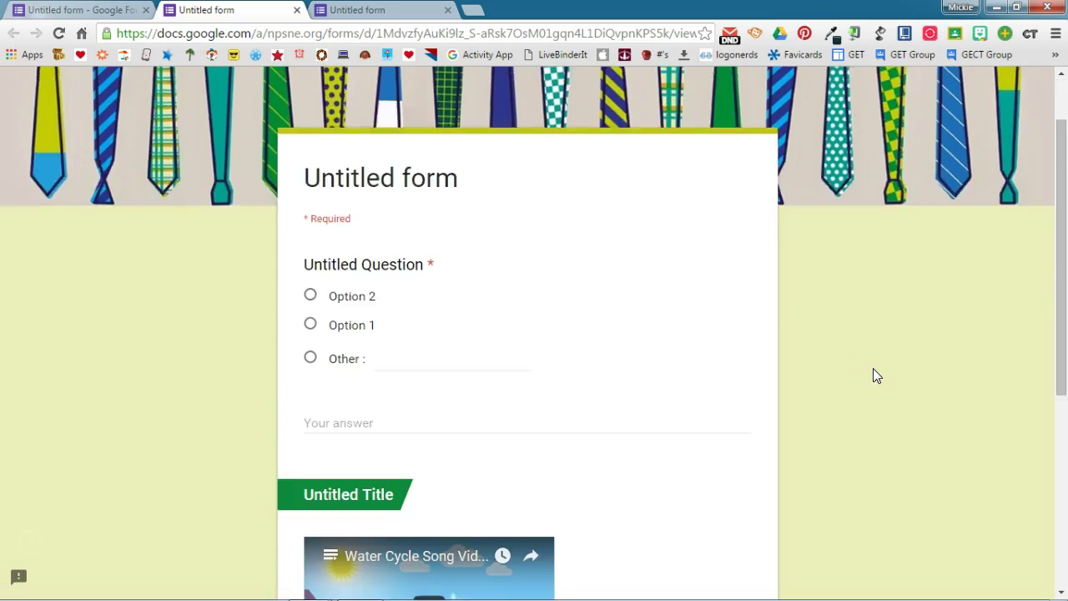
scroll(873, 374, "up", 5)
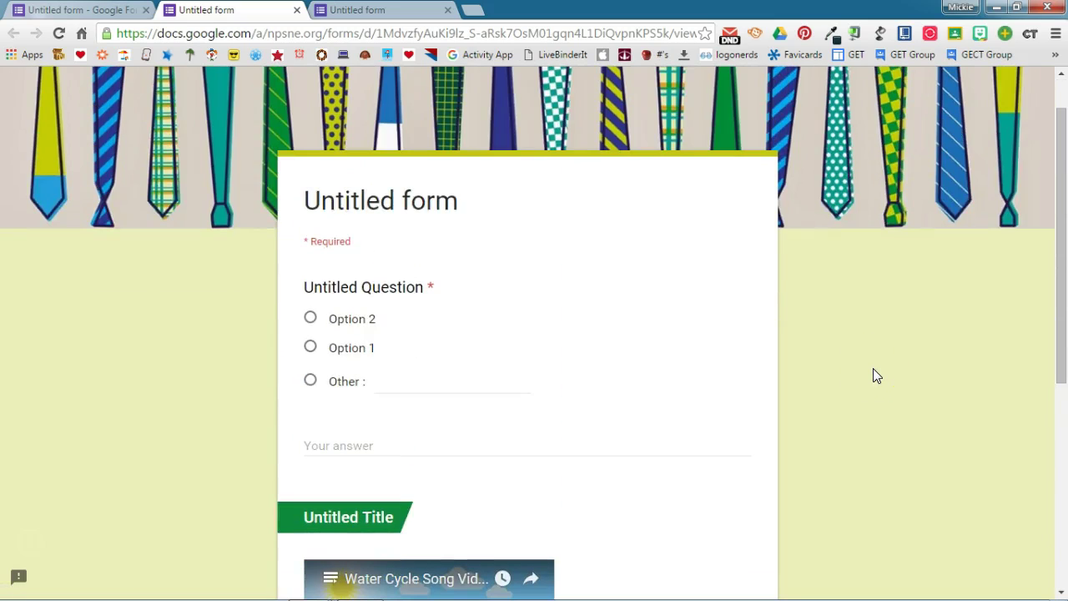
left_click(72, 11)
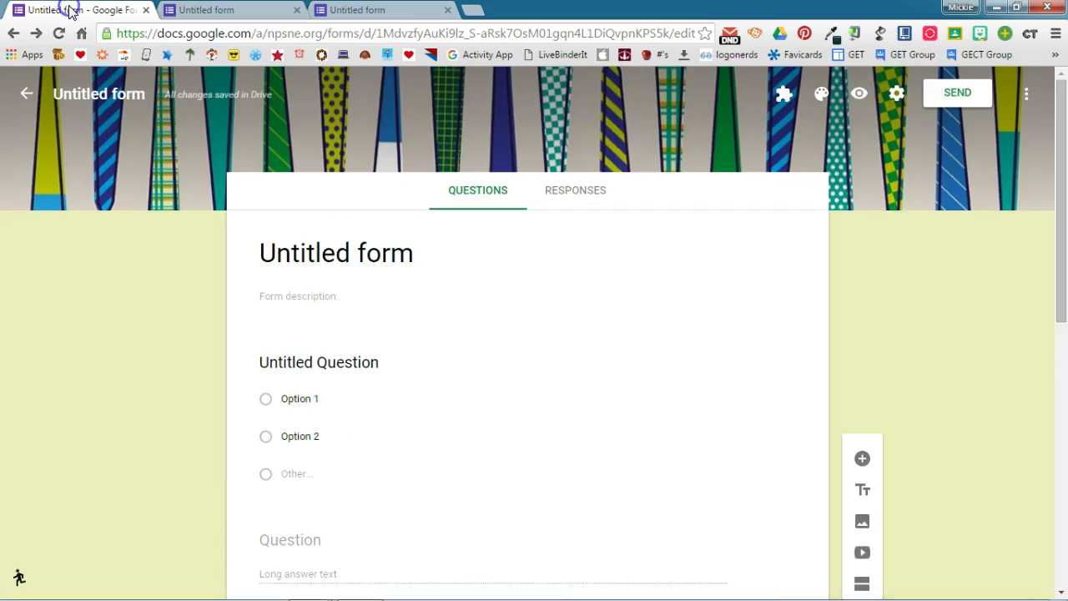
- In the form settings, restrict responses to anyone in Norfolk Public Schools, with automatic username collection and only 1 response per person
left_click(894, 96)
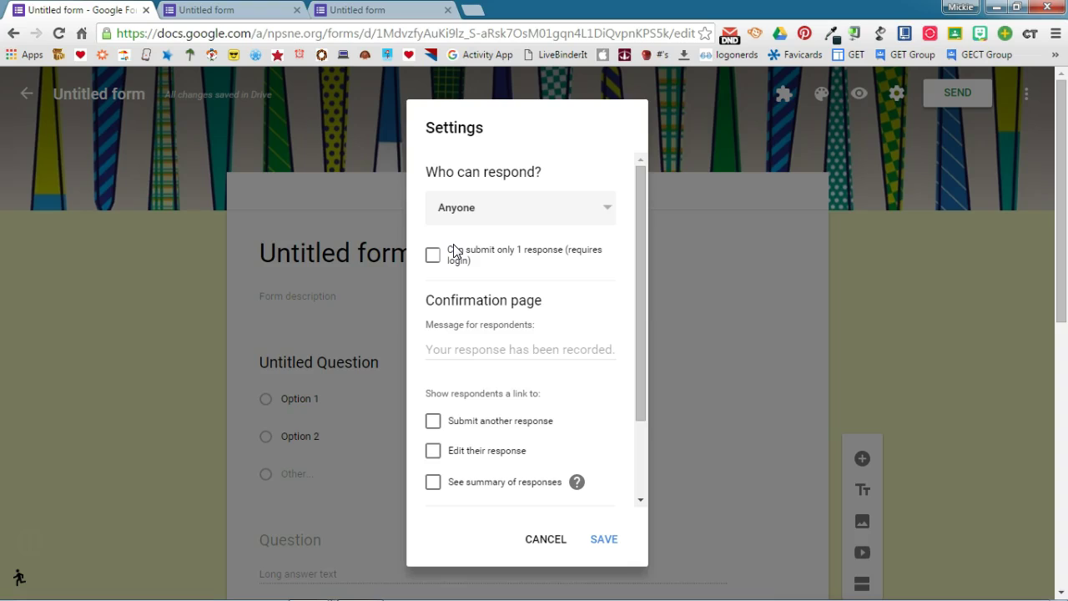
left_click(587, 213)
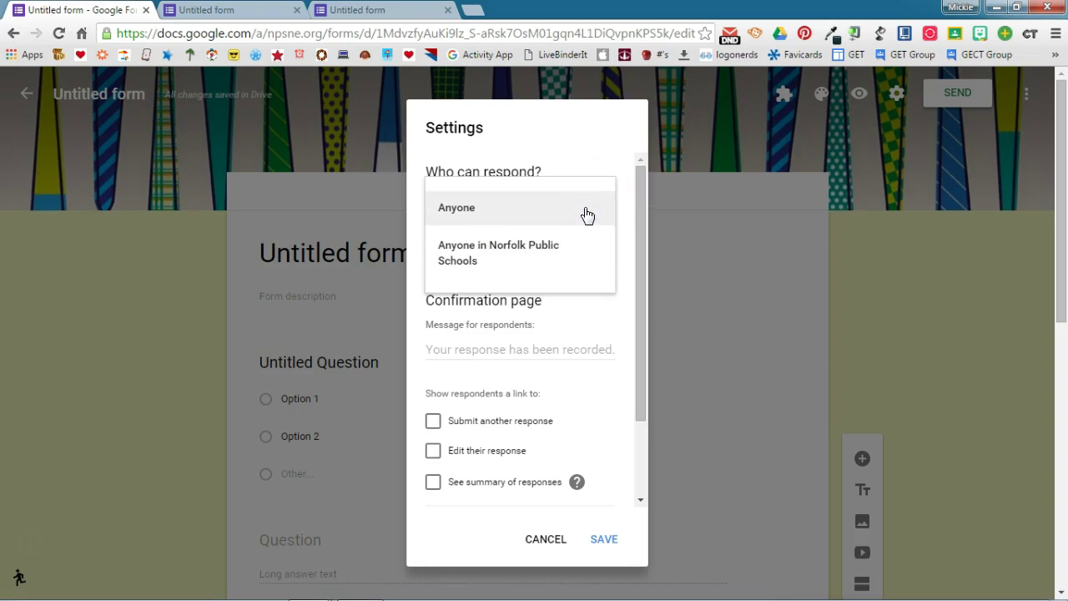
left_click(477, 255)
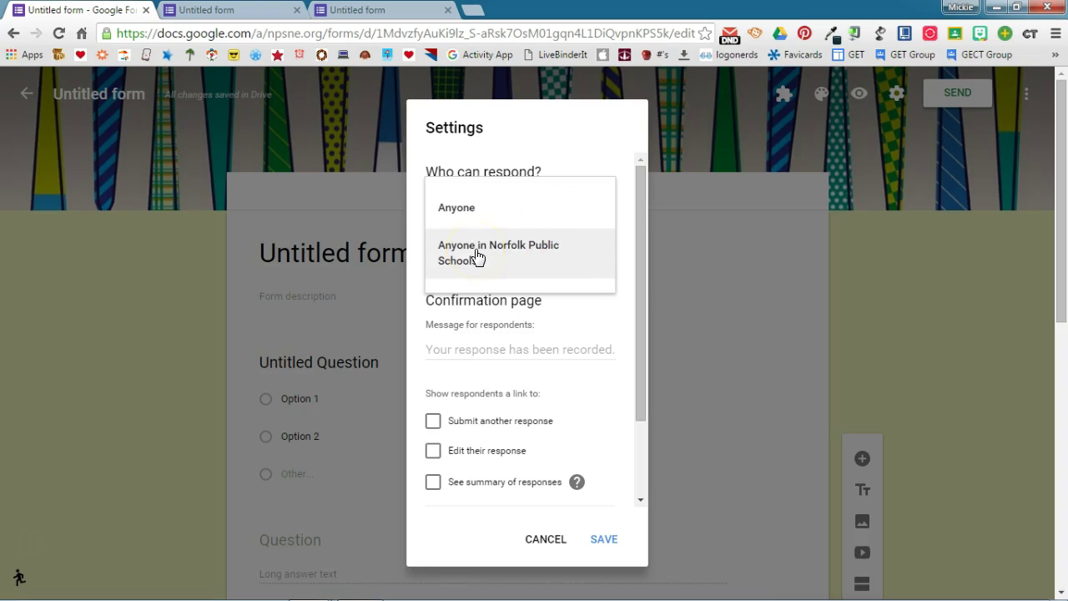
left_click(505, 253)
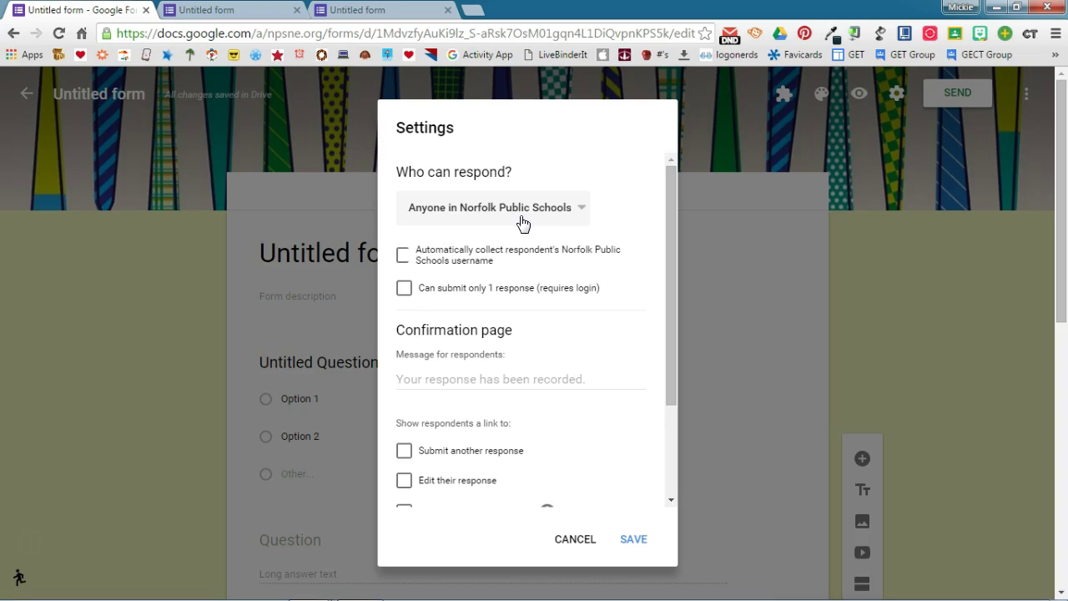
left_click(403, 257)
left_click(404, 290)
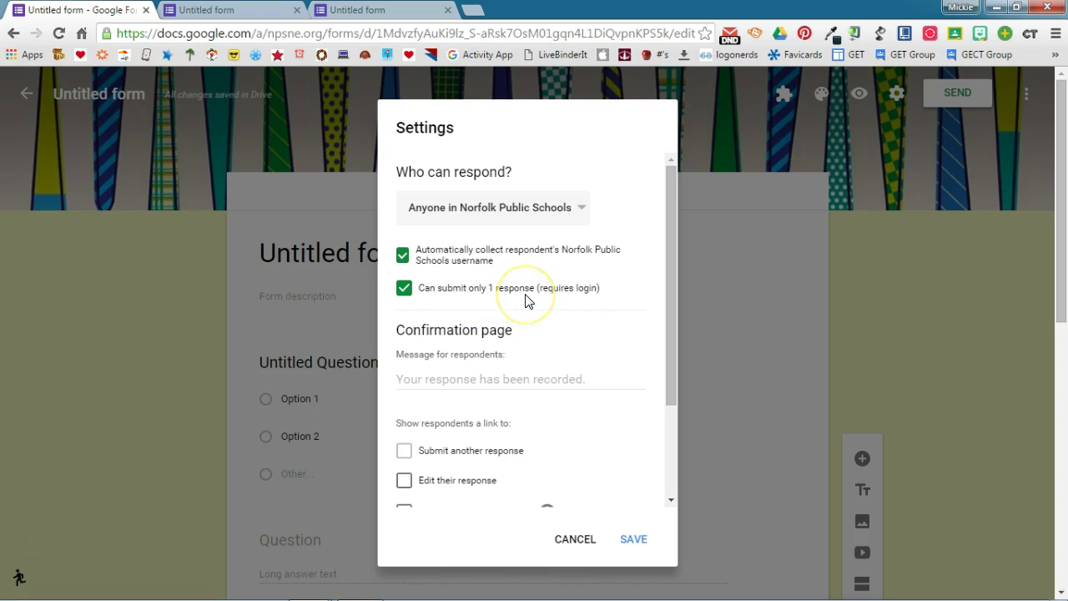
- Turn on shuffled question order in the presentation options and save the form settings
scroll(590, 314, "down", 2)
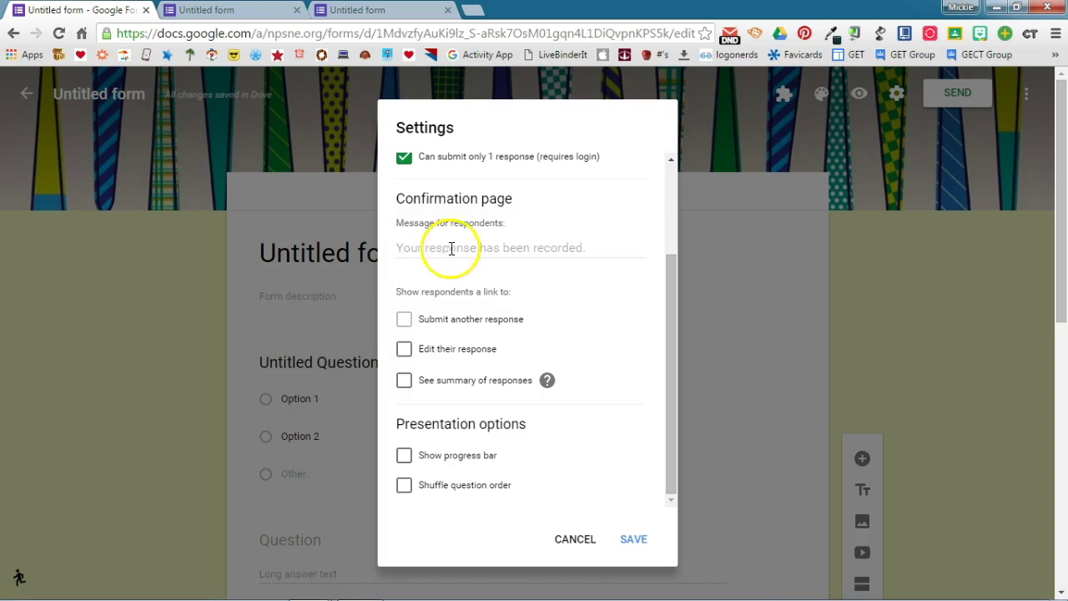
left_click(561, 246)
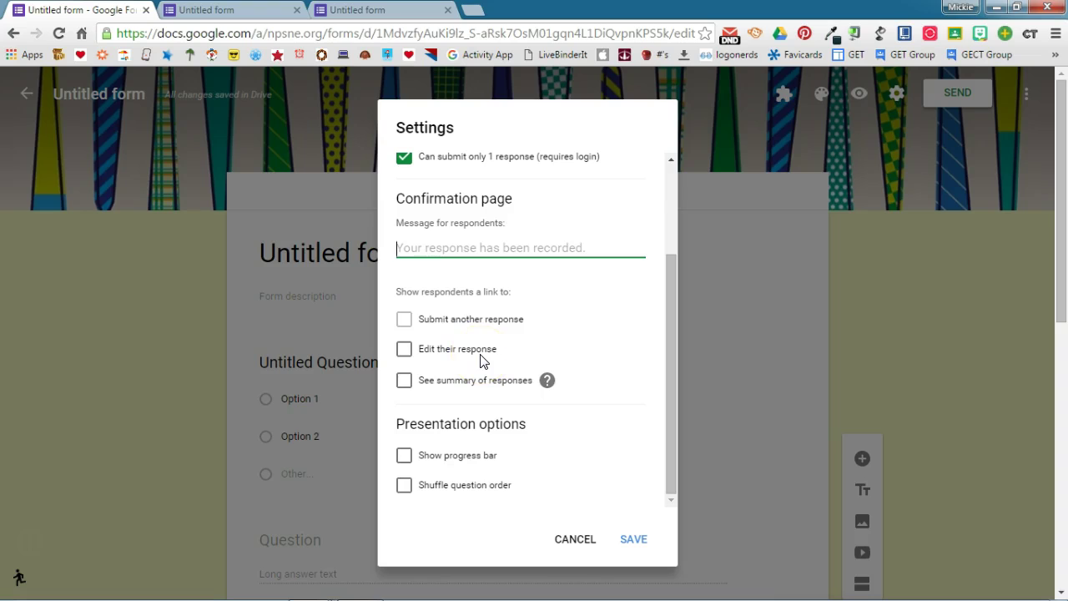
left_click(547, 380)
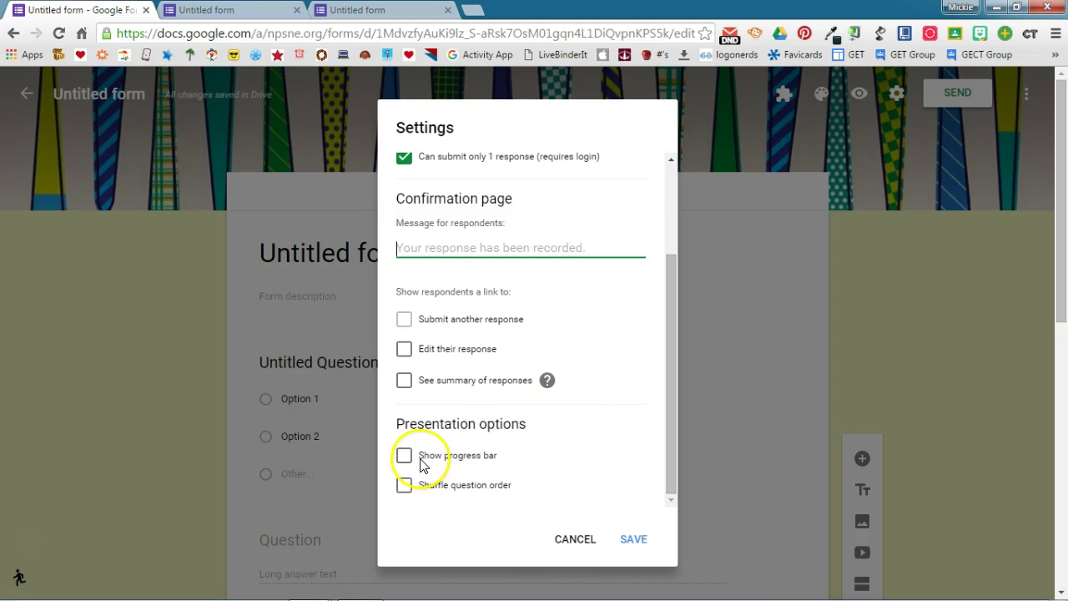
left_click(490, 465)
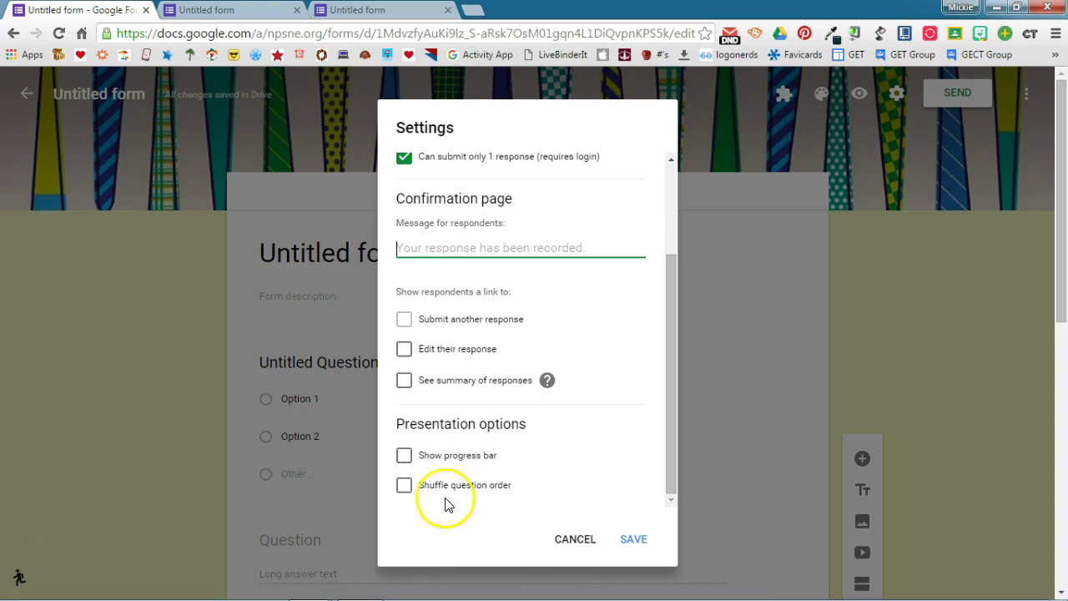
left_click(404, 490)
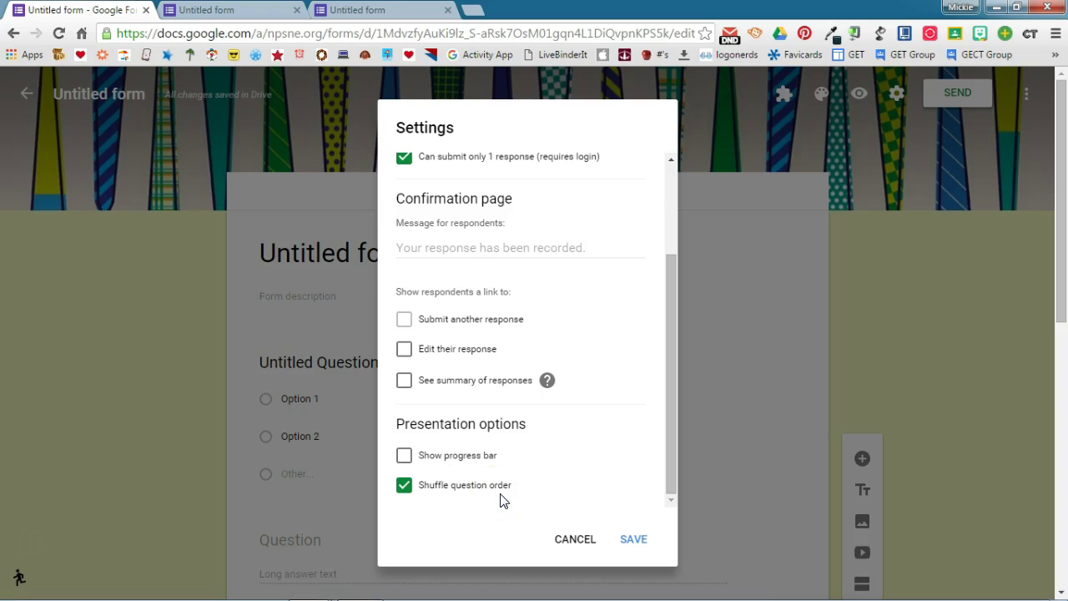
left_click(632, 540)
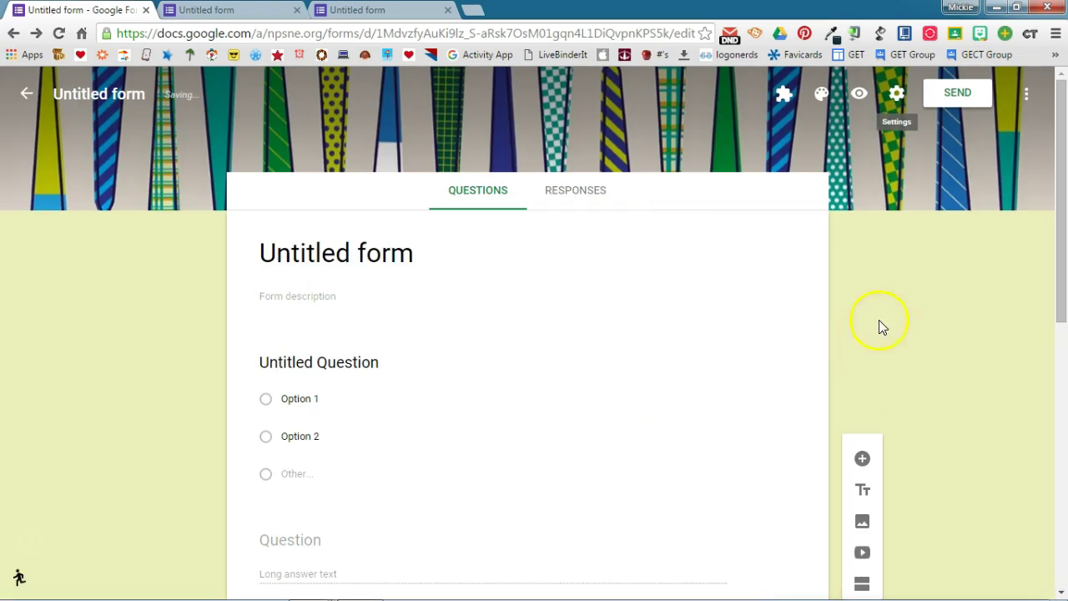
- Review the email, link and embed HTML options for sending the form, and close them without sending
left_click(958, 94)
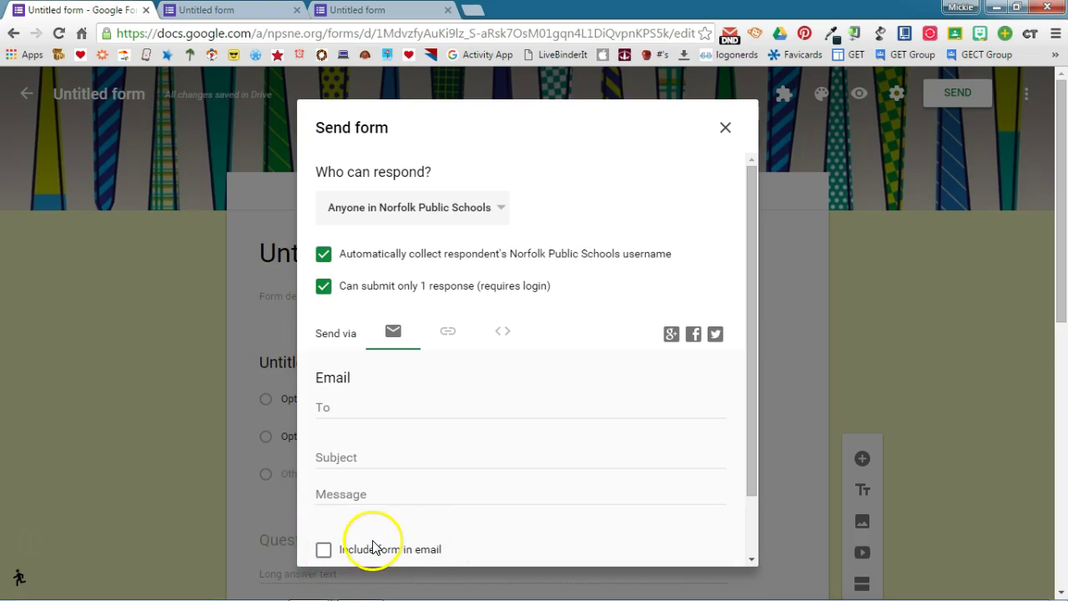
left_click(446, 331)
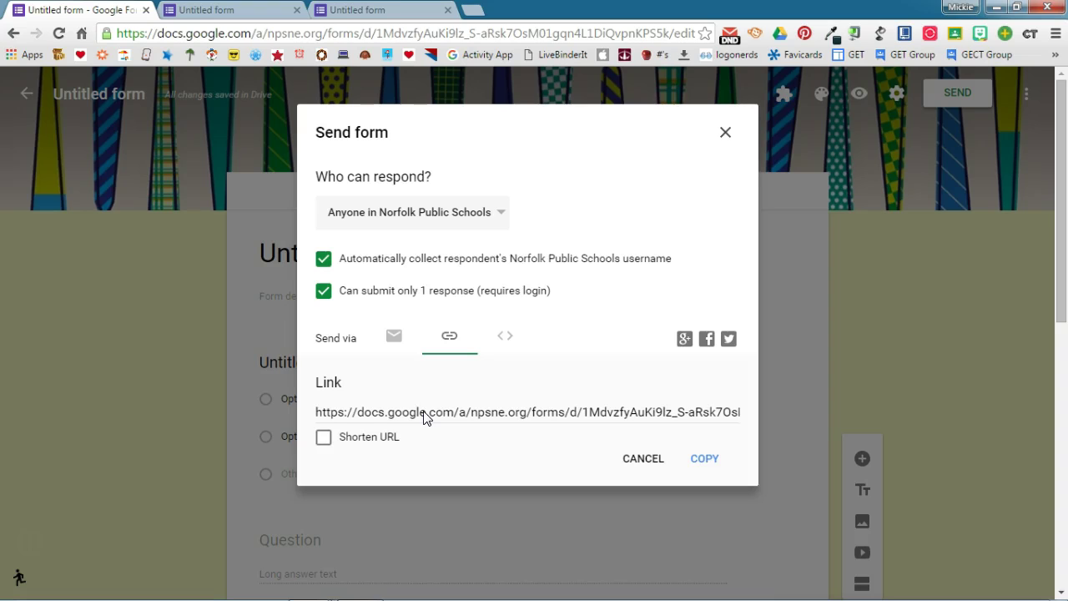
left_click(506, 338)
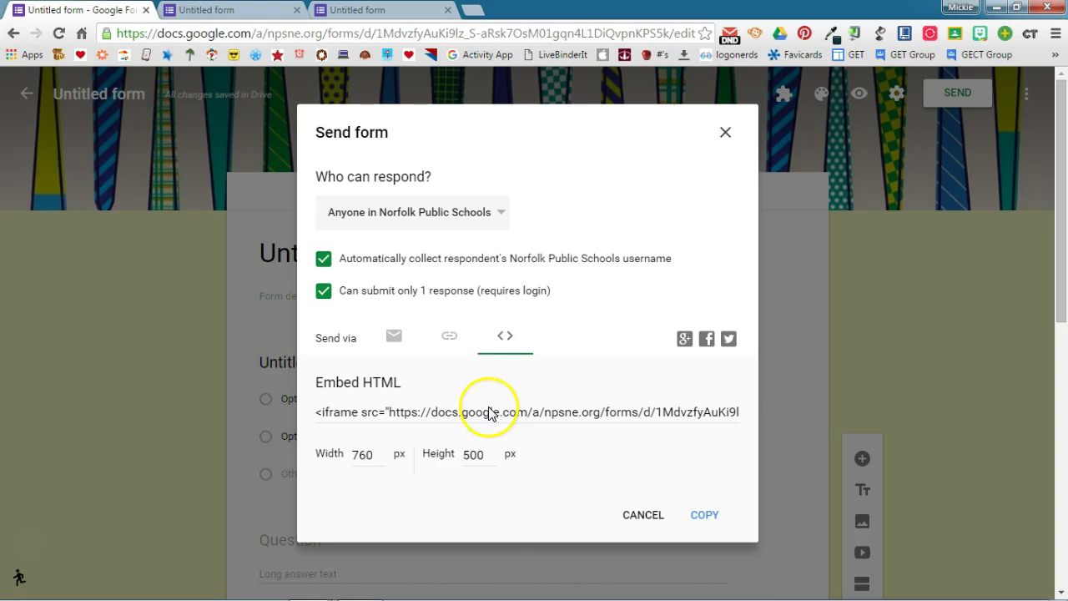
left_click(646, 515)
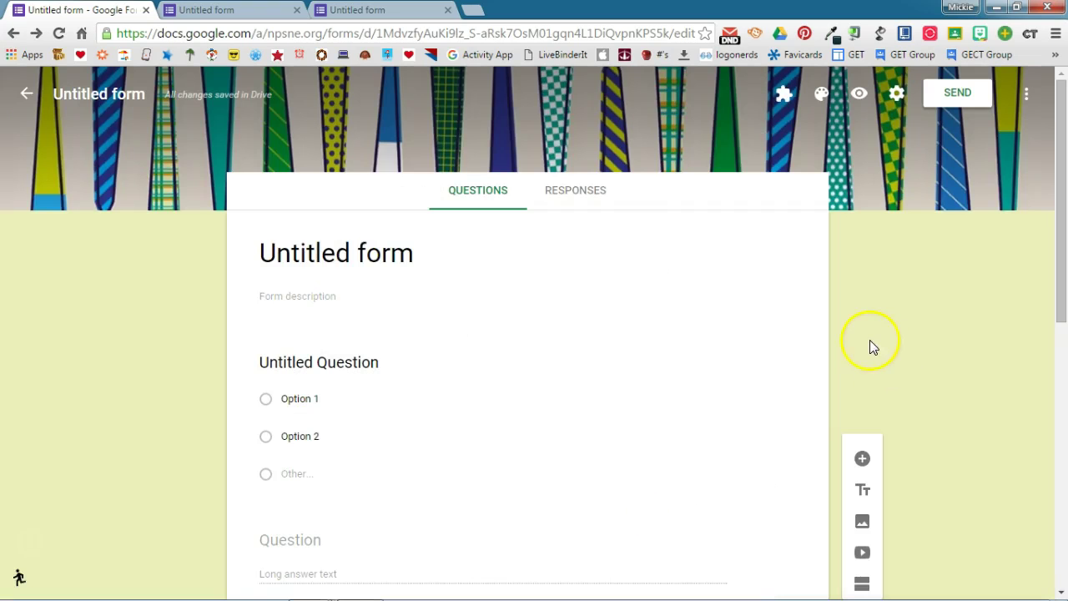
left_click(1025, 94)
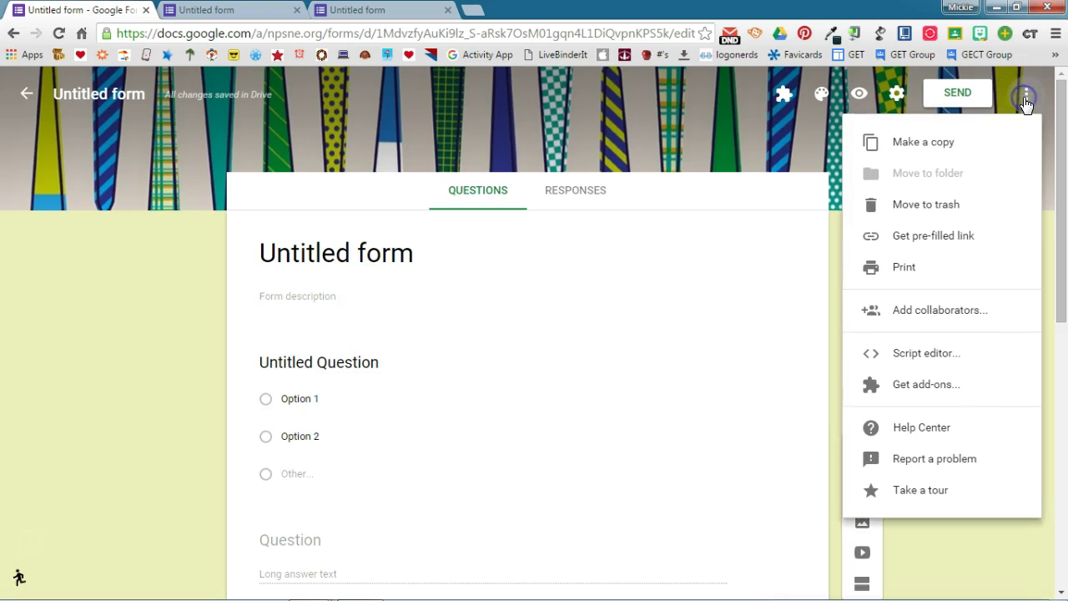
left_click(956, 149)
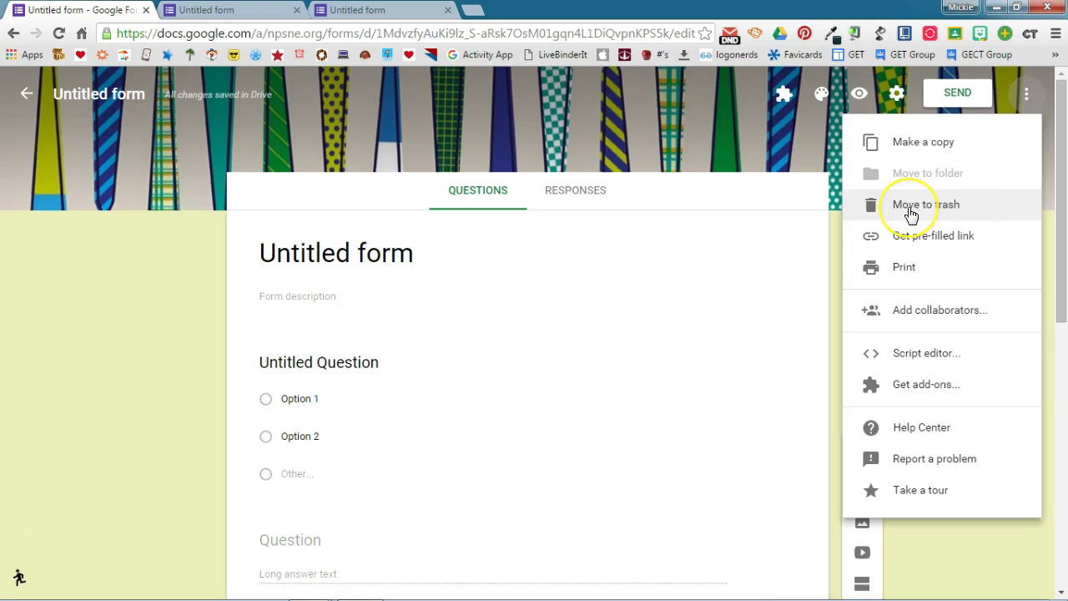
left_click(908, 251)
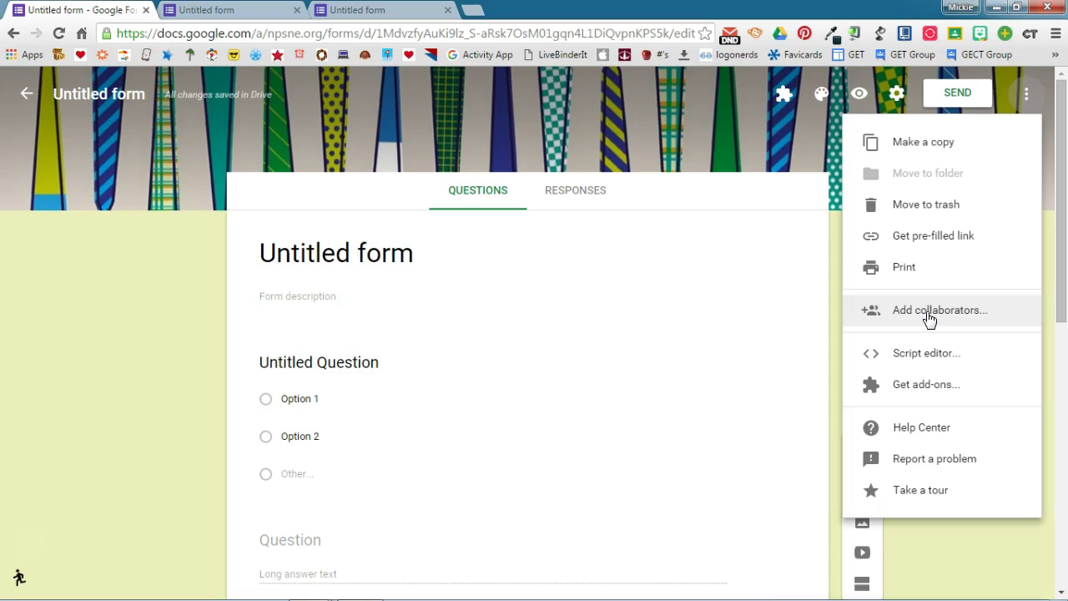
left_click_drag(928, 319, 931, 356)
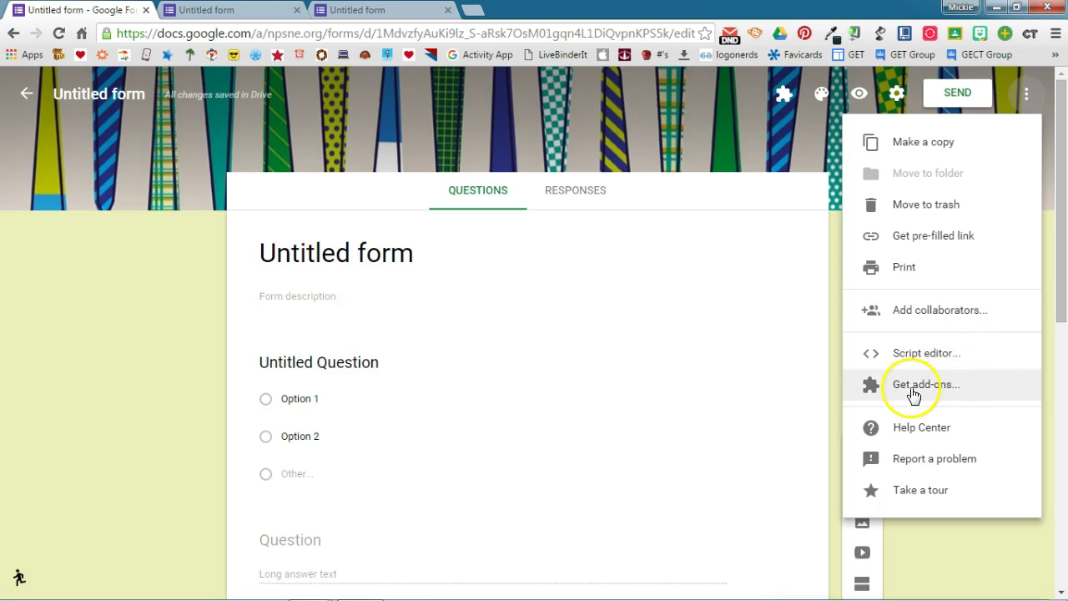
left_click(924, 429)
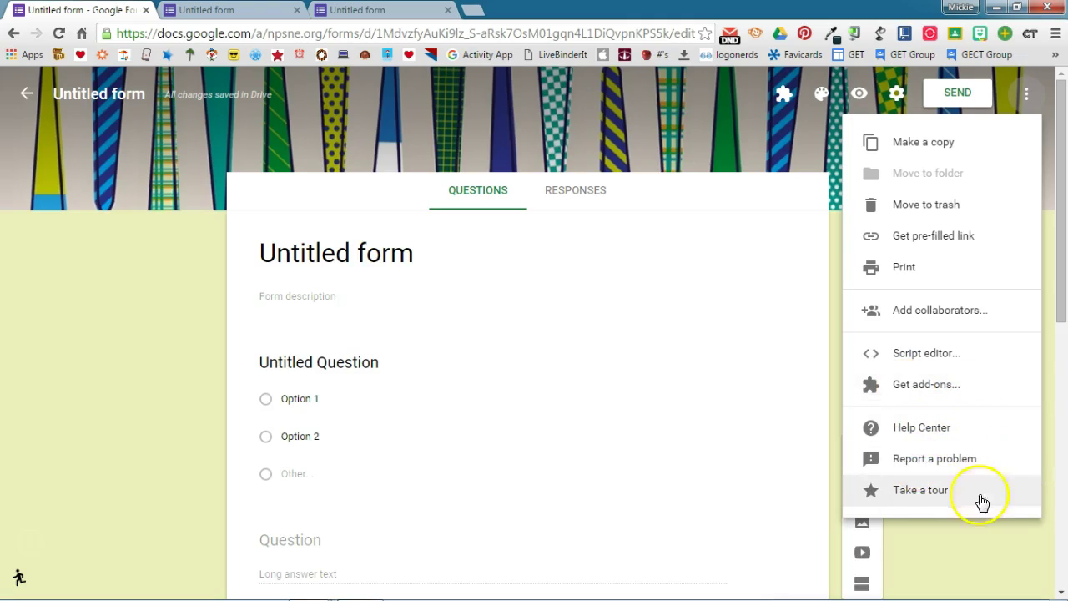
left_click(924, 527)
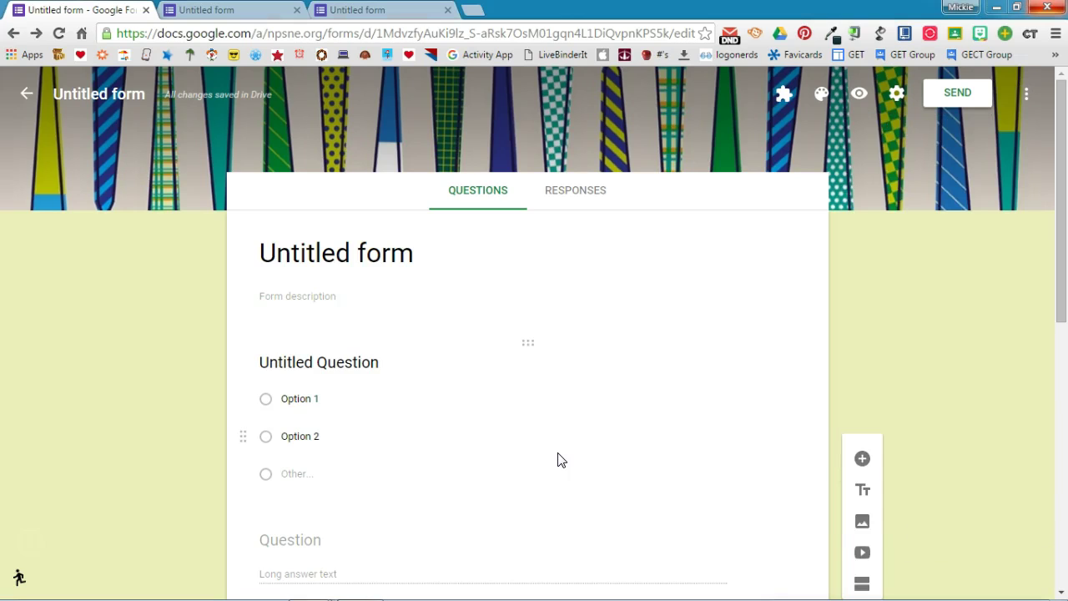